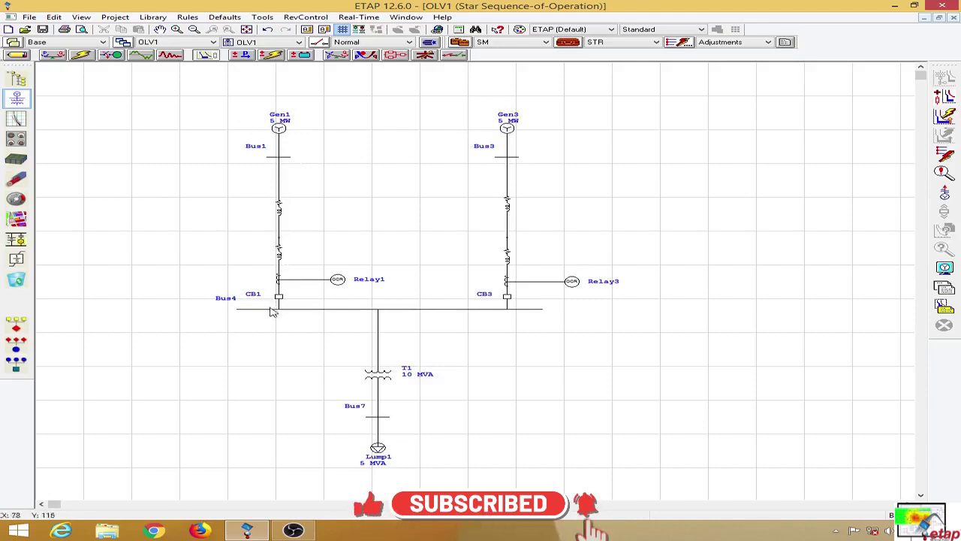
Run a load flow on OLV1, showing 128.9 and 212.6 from the generators and 268.8 into T1.
{"action": "left_click", "coordinate": [471, 312]}
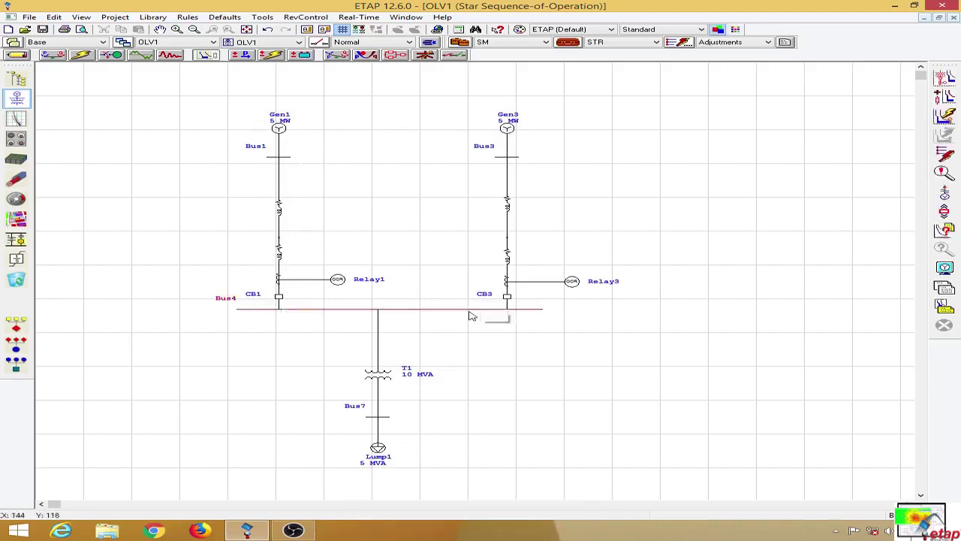
{"action": "left_click", "coordinate": [646, 330]}
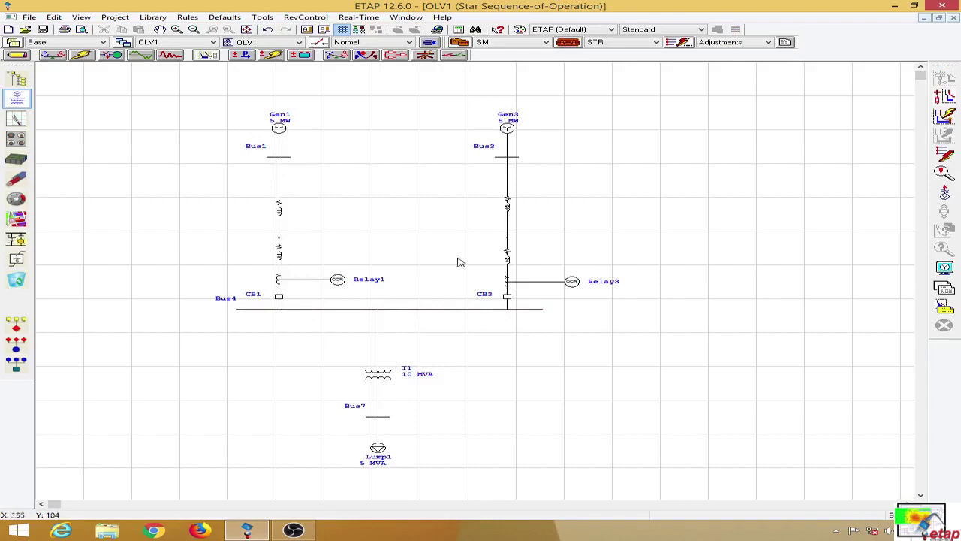
{"action": "left_click", "coordinate": [52, 55]}
{"action": "left_click", "coordinate": [938, 74]}
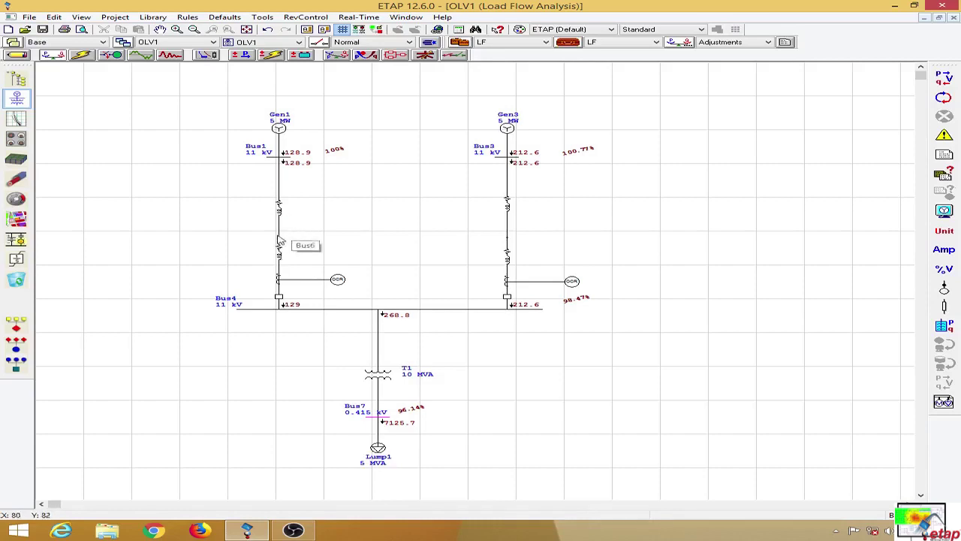
Leave the load flow results and put OLV1 back in Star sequence-of-operation mode.
{"action": "left_click", "coordinate": [279, 127]}
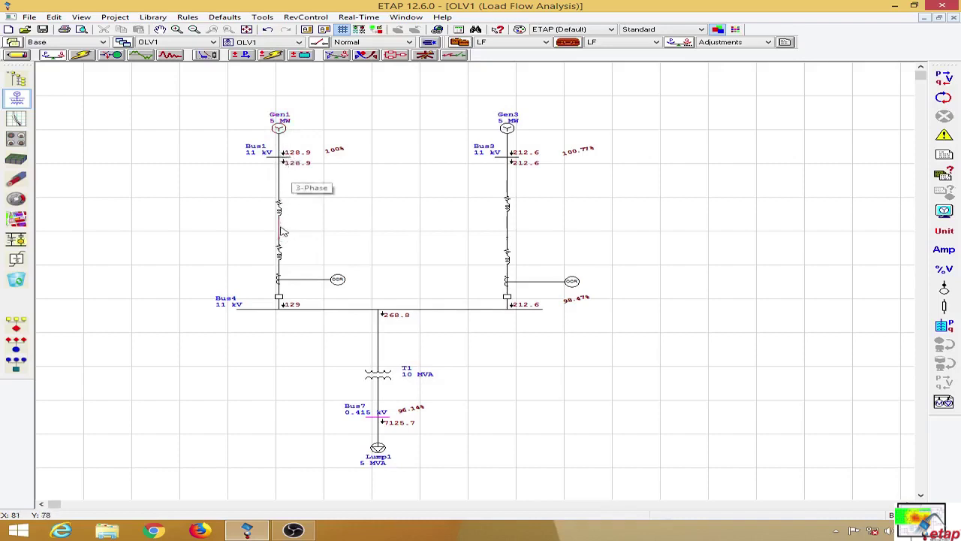
{"action": "left_click", "coordinate": [514, 130]}
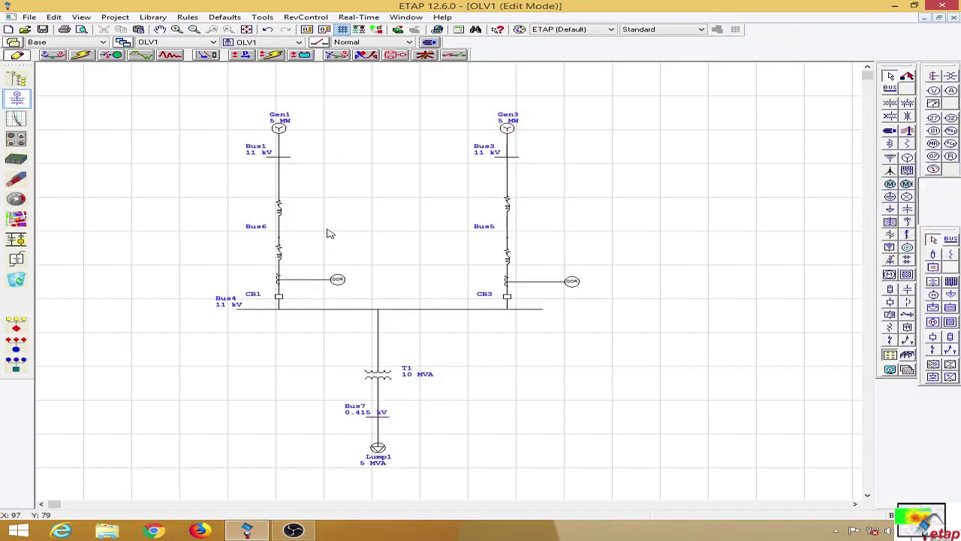
{"action": "left_click", "coordinate": [208, 54]}
{"action": "left_click", "coordinate": [948, 159]}
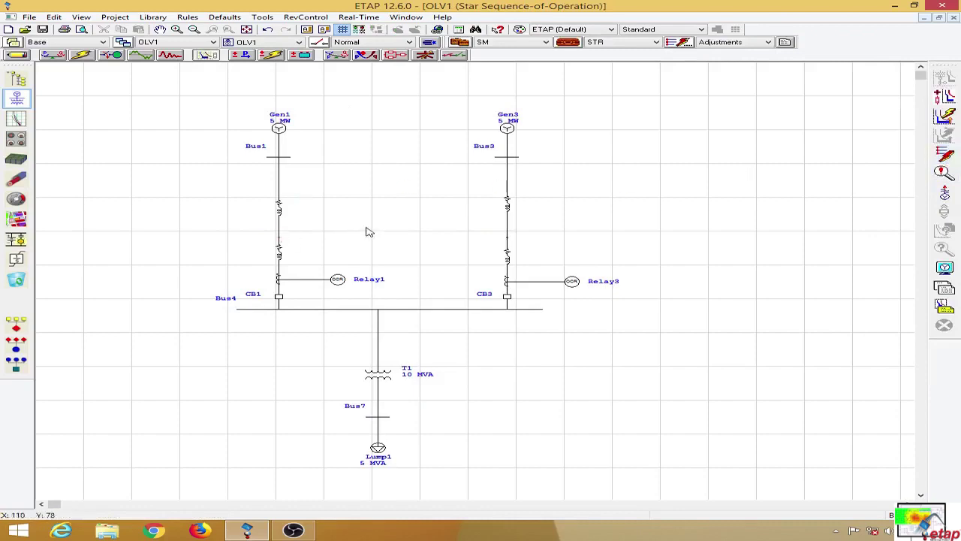
Insert a fault on the Gen1–CB1 line and read the CB1 and CB3 trip information.
{"action": "left_click", "coordinate": [946, 155]}
{"action": "left_click", "coordinate": [279, 228]}
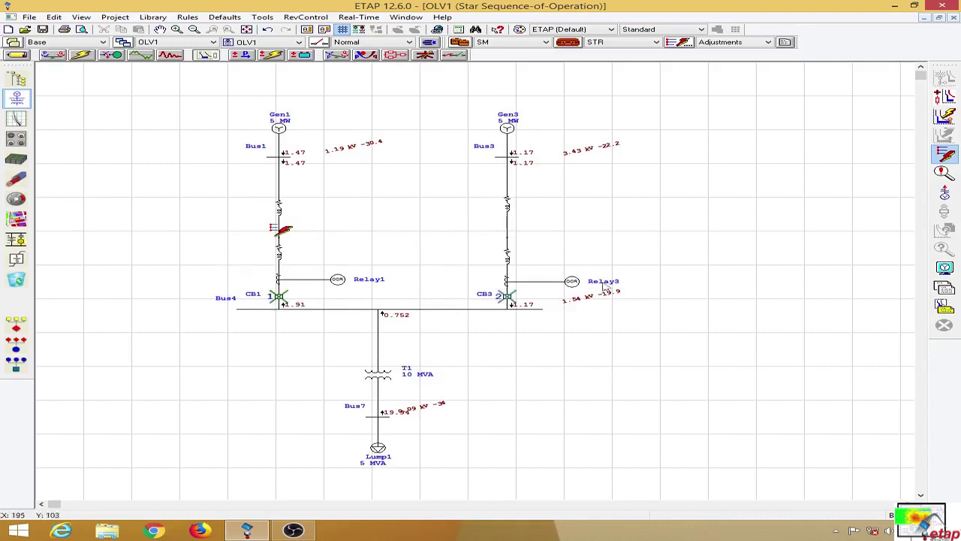
{"action": "mouse_move", "coordinate": [524, 296]}
{"action": "mouse_move", "coordinate": [279, 300]}
Clear the fault and bring up Relay1's overcurrent (OCR) settings.
{"action": "key", "text": "Escape"}
{"action": "double_click", "coordinate": [338, 279]}
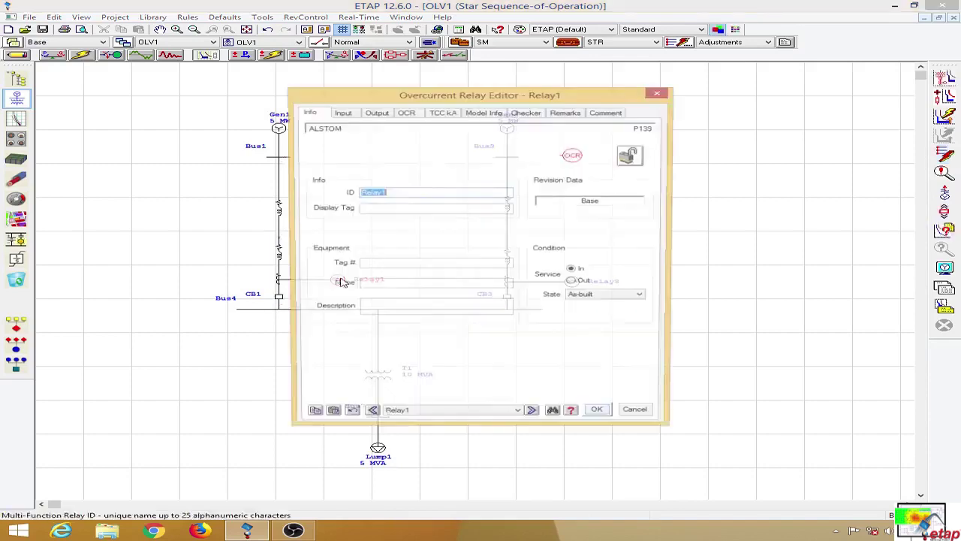
{"action": "left_click", "coordinate": [407, 113]}
{"action": "left_click_drag", "start_coordinate": [455, 94], "coordinate": [649, 88]}
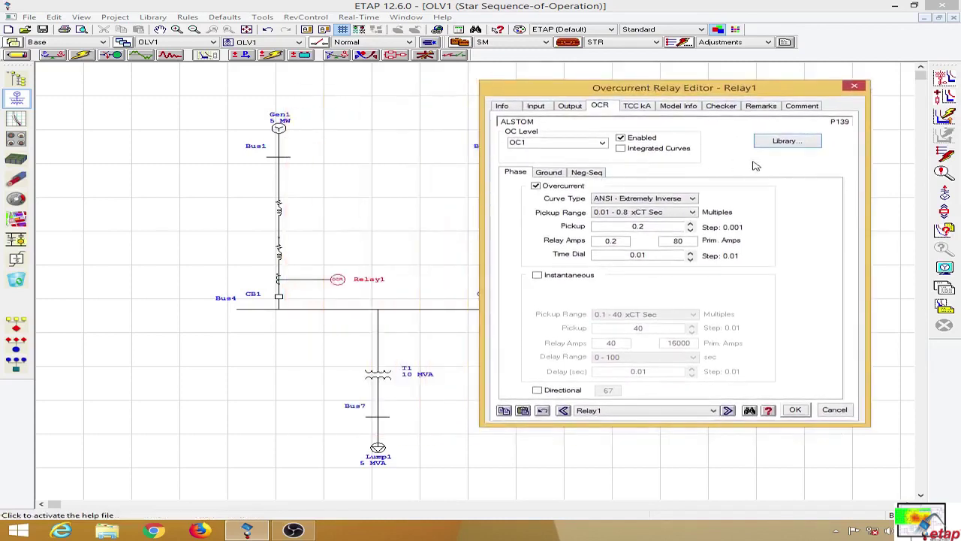
Make Relay1 directional and show its 67 settings: Forward tripping, 45° lead torque angle.
{"action": "left_click", "coordinate": [537, 391]}
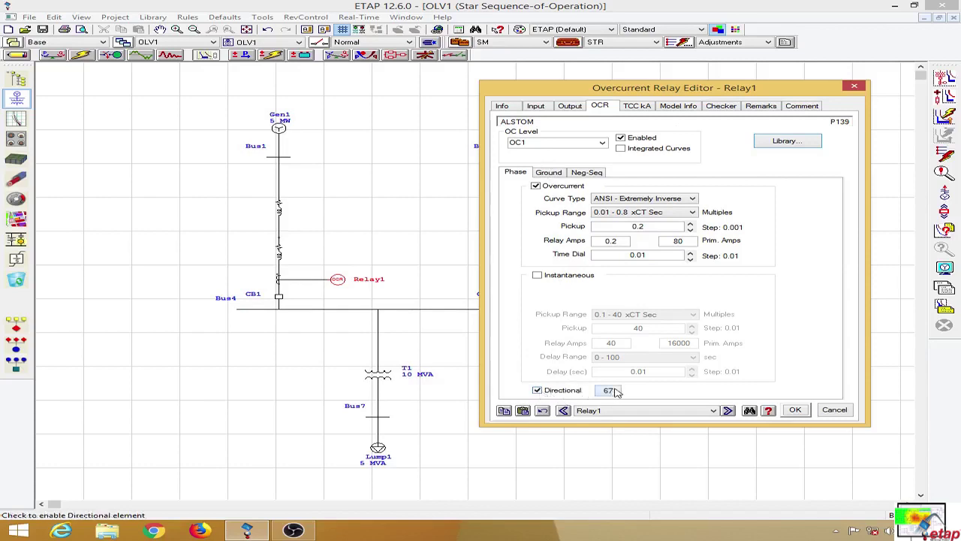
{"action": "left_click", "coordinate": [610, 391]}
{"action": "left_click_drag", "start_coordinate": [685, 195], "coordinate": [513, 199]}
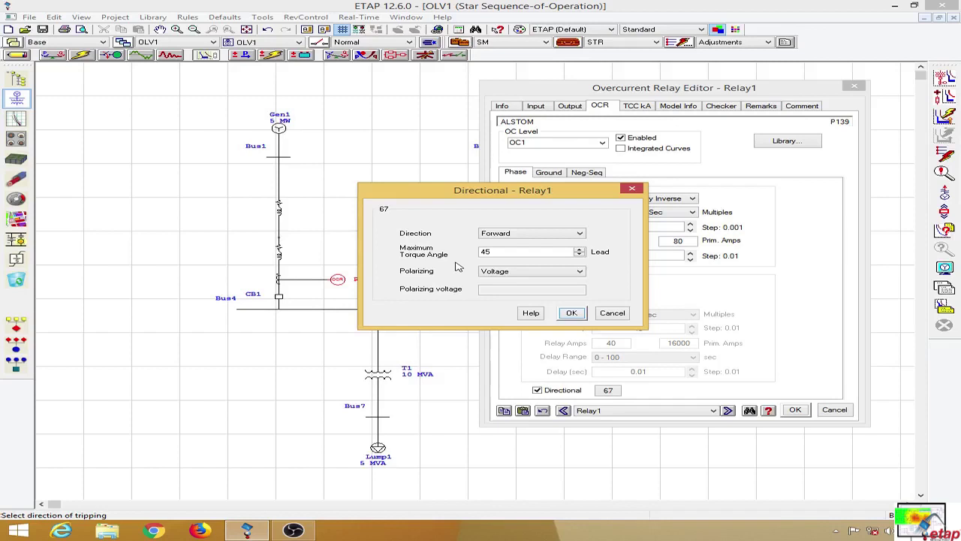
Keep Voltage as Relay1's polarizing input, confirm the directional settings and close the editor.
{"action": "left_click", "coordinate": [541, 275]}
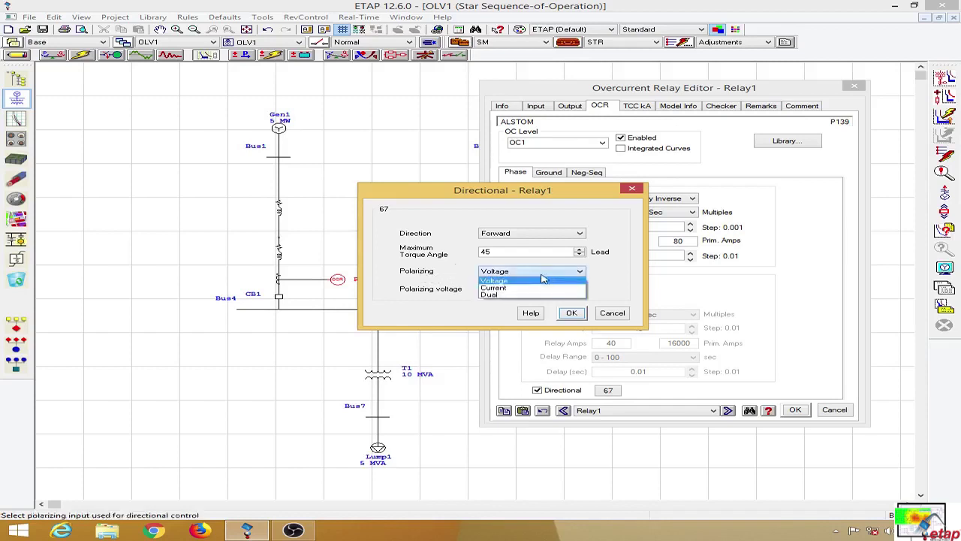
{"action": "left_click", "coordinate": [544, 280]}
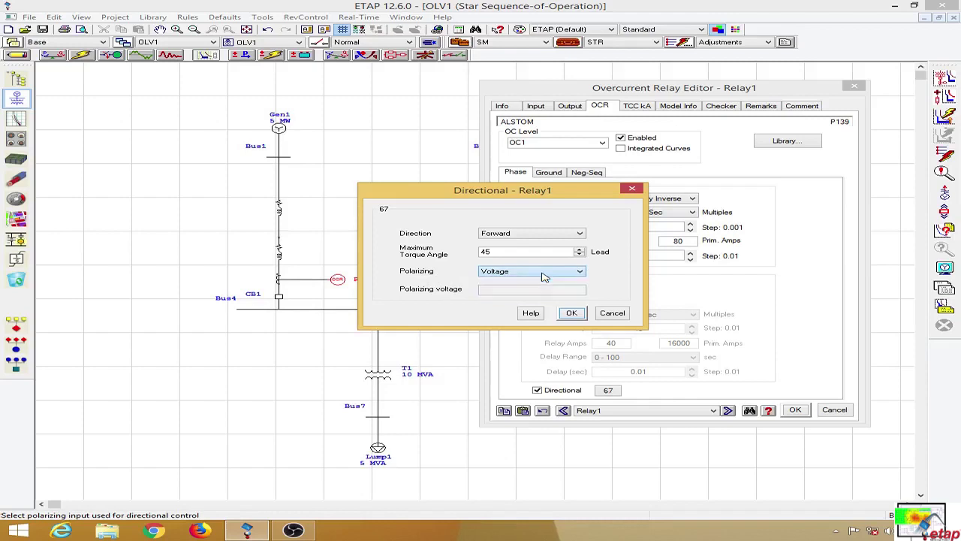
{"action": "left_click", "coordinate": [572, 314]}
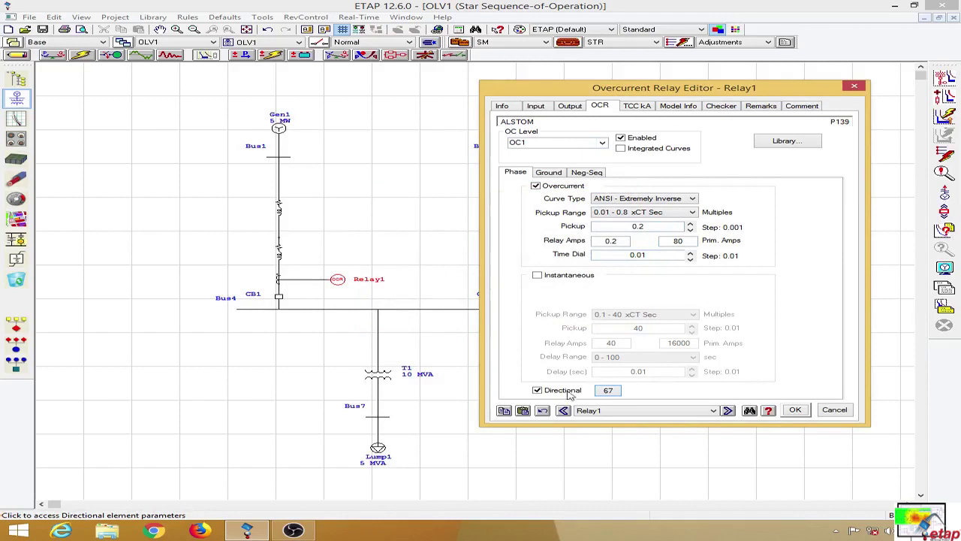
{"action": "left_click", "coordinate": [795, 410]}
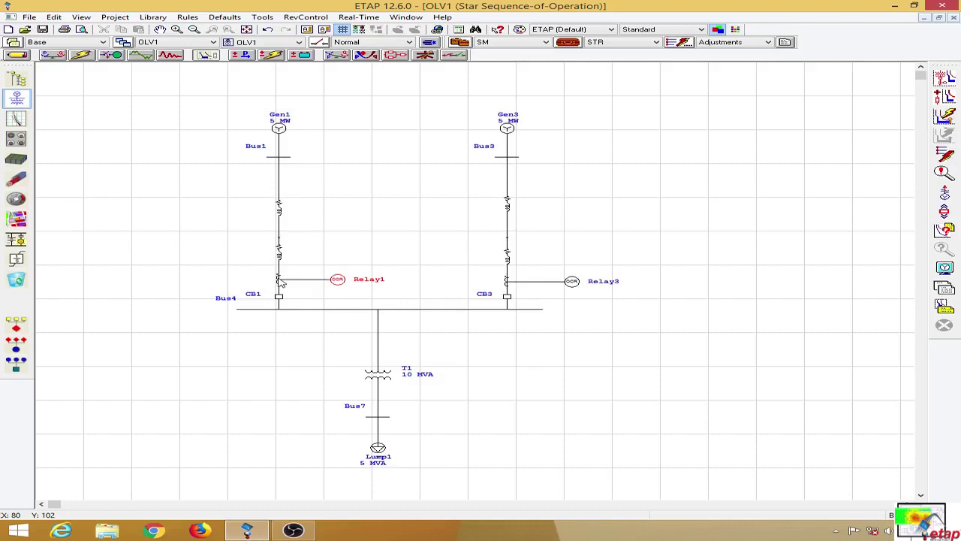
{"action": "left_click", "coordinate": [325, 267]}
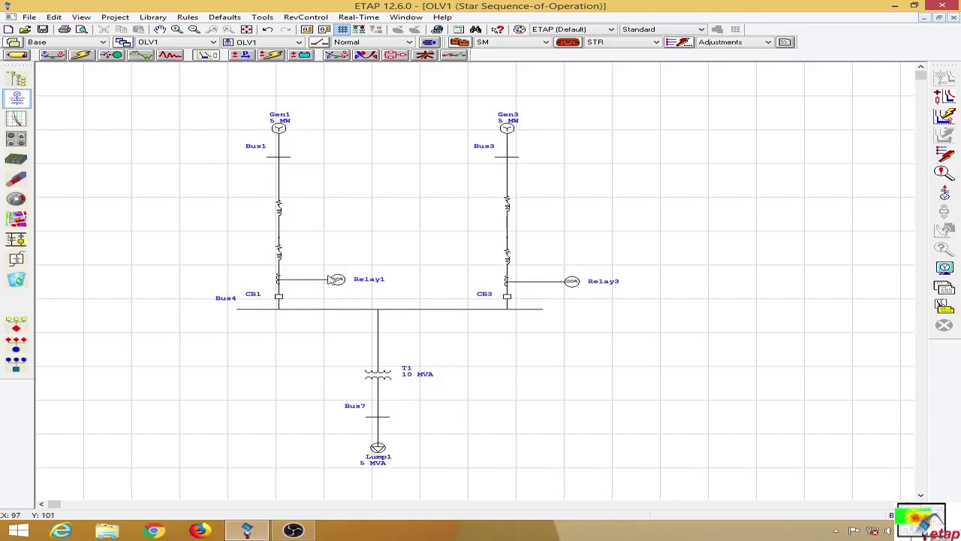
{"action": "double_click", "coordinate": [337, 280]}
{"action": "left_click", "coordinate": [660, 92]}
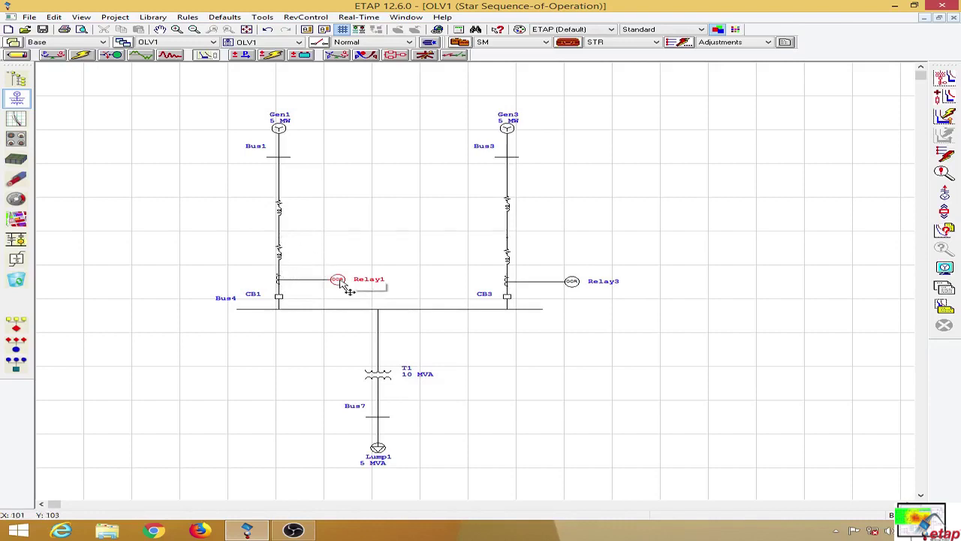
Reverse the polarity of the current transformers above CB1 and CB3.
{"action": "right_click", "coordinate": [278, 281]}
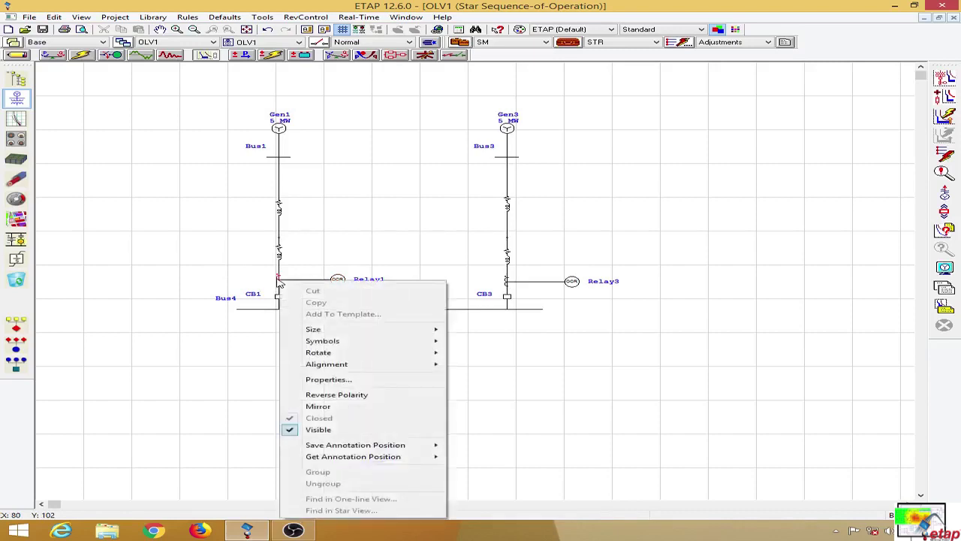
{"action": "left_click", "coordinate": [330, 395]}
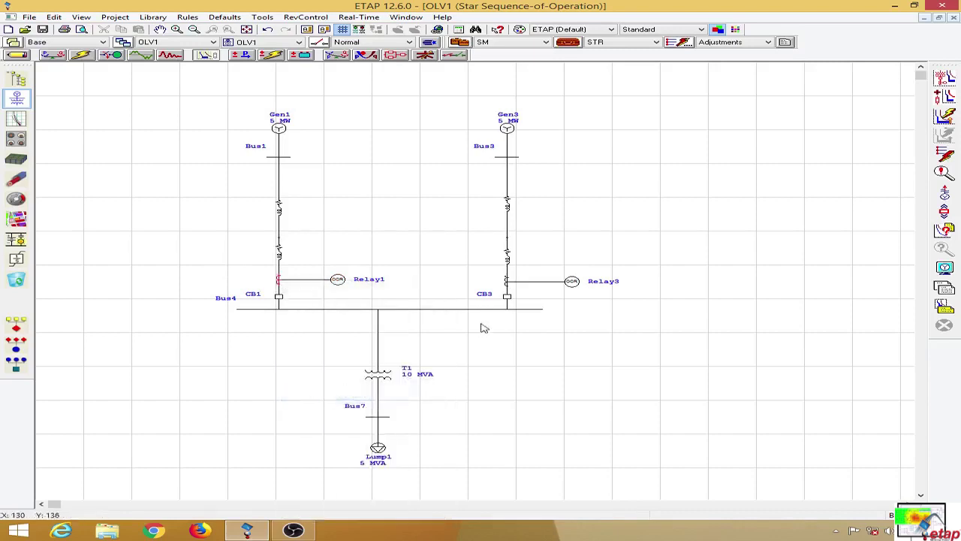
{"action": "right_click", "coordinate": [510, 285]}
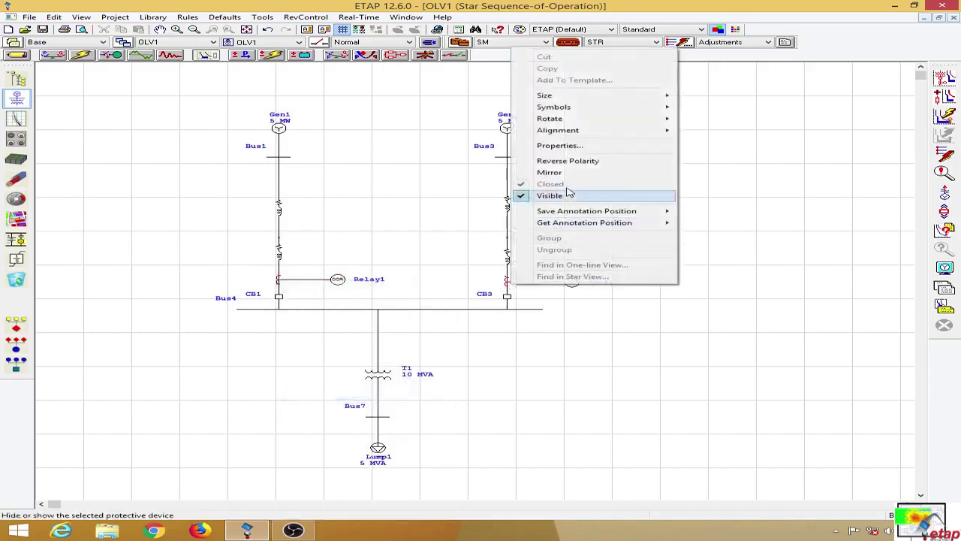
{"action": "left_click", "coordinate": [569, 160]}
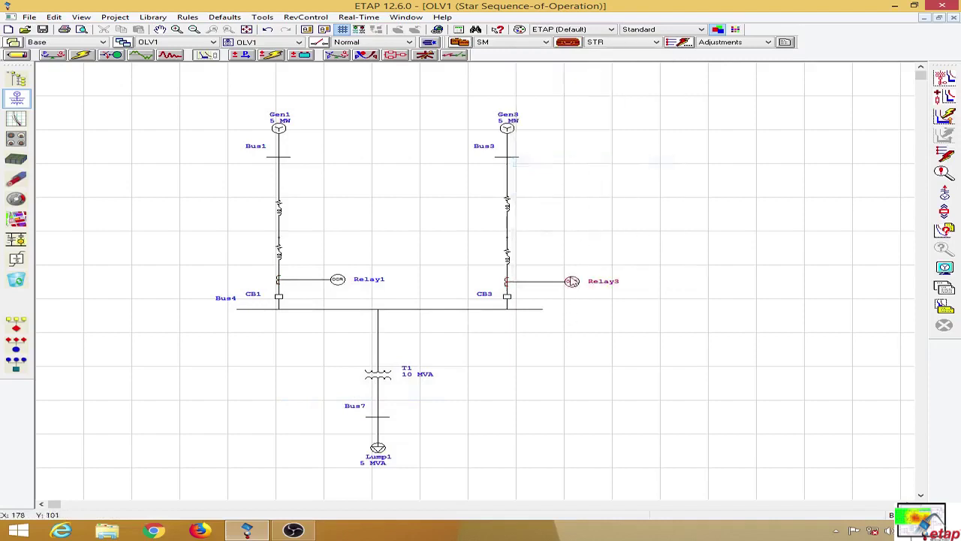
{"action": "double_click", "coordinate": [572, 281]}
Make Relay3's overcurrent element directional (67), Forward with 45° torque angle, and close its editor.
{"action": "left_click", "coordinate": [406, 112]}
{"action": "left_click", "coordinate": [359, 398]}
{"action": "left_click", "coordinate": [413, 397]}
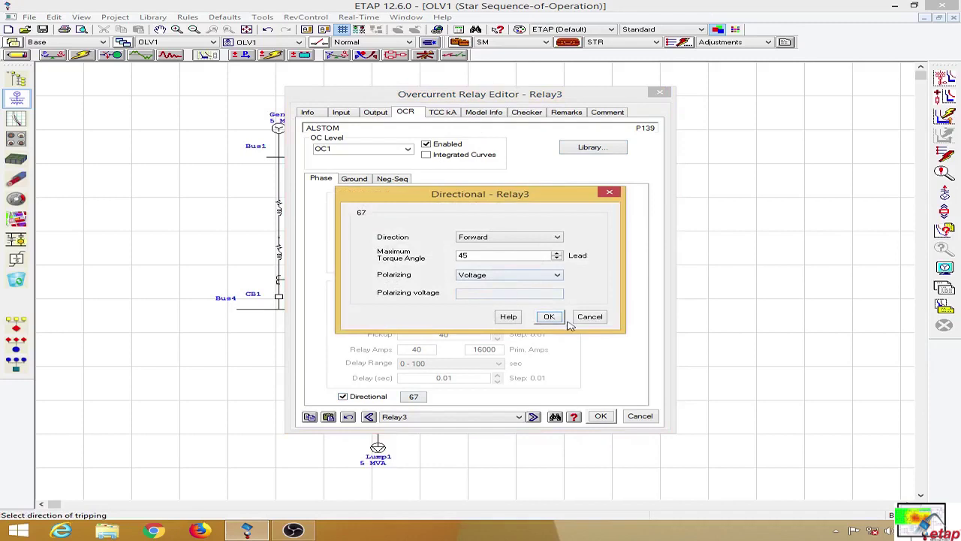
{"action": "left_click", "coordinate": [554, 317]}
{"action": "left_click", "coordinate": [600, 417]}
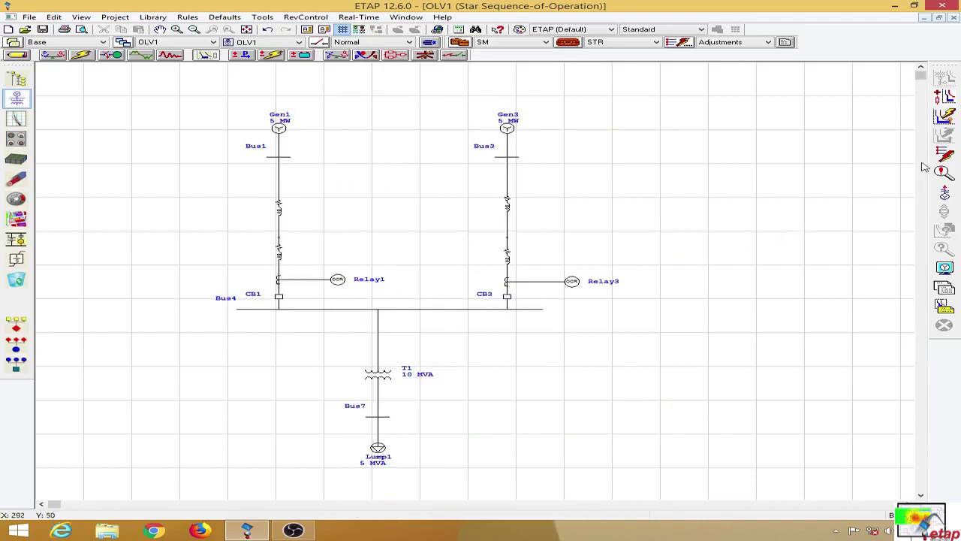
Fault the Gen1 branch, giving 1.47 from Gen1, 1.17 from Gen3 and 1.91 at CB1.
{"action": "left_click", "coordinate": [945, 154]}
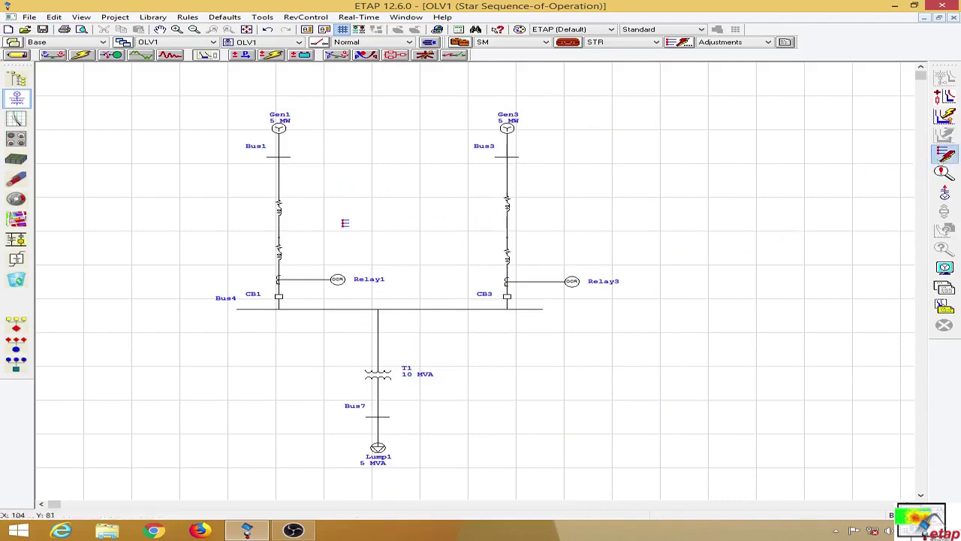
{"action": "left_click", "coordinate": [279, 226]}
{"action": "key", "text": "Escape"}
{"action": "left_click", "coordinate": [945, 153]}
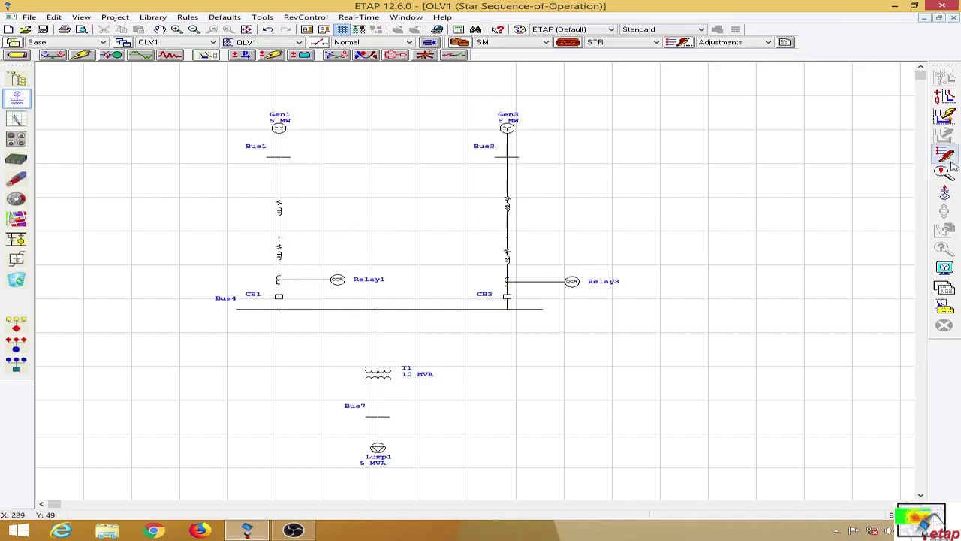
{"action": "left_click", "coordinate": [280, 230]}
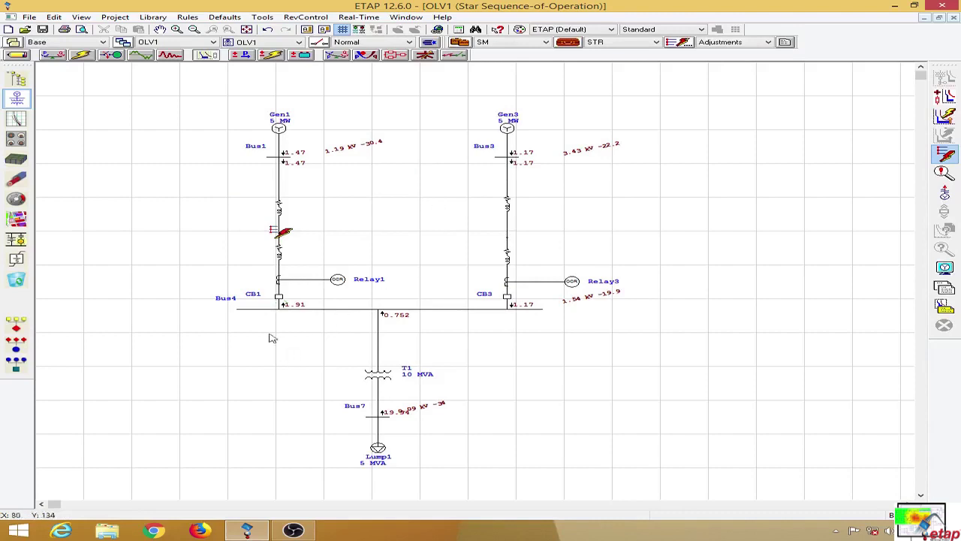
Read CB1's trip information, clear the Gen1 fault, and insert a fault on the Gen3 branch.
{"action": "mouse_move", "coordinate": [289, 305]}
{"action": "left_click", "coordinate": [945, 154]}
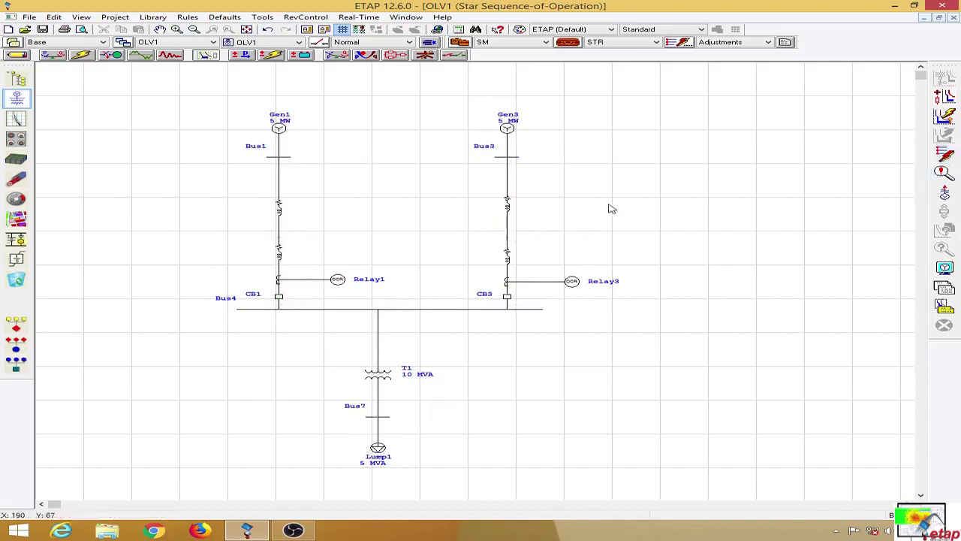
{"action": "left_click", "coordinate": [948, 159]}
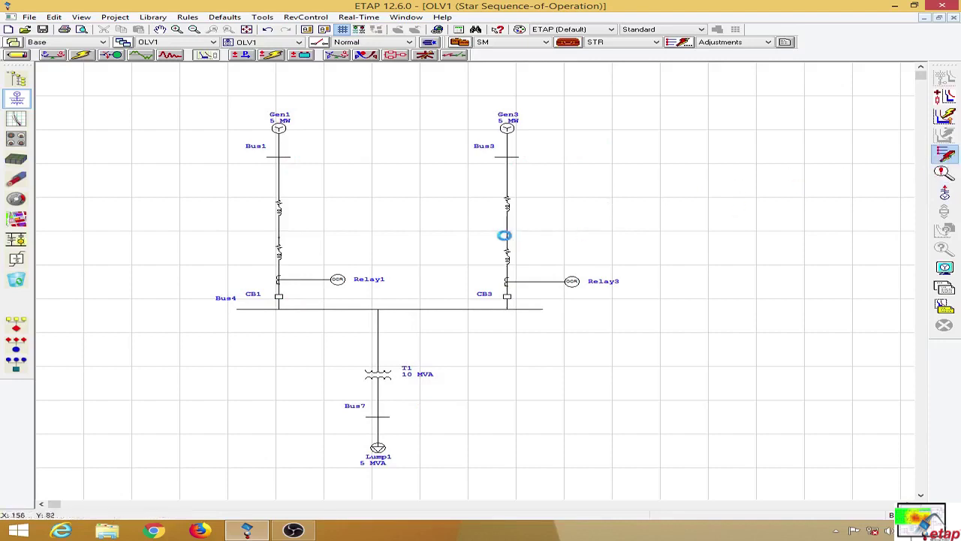